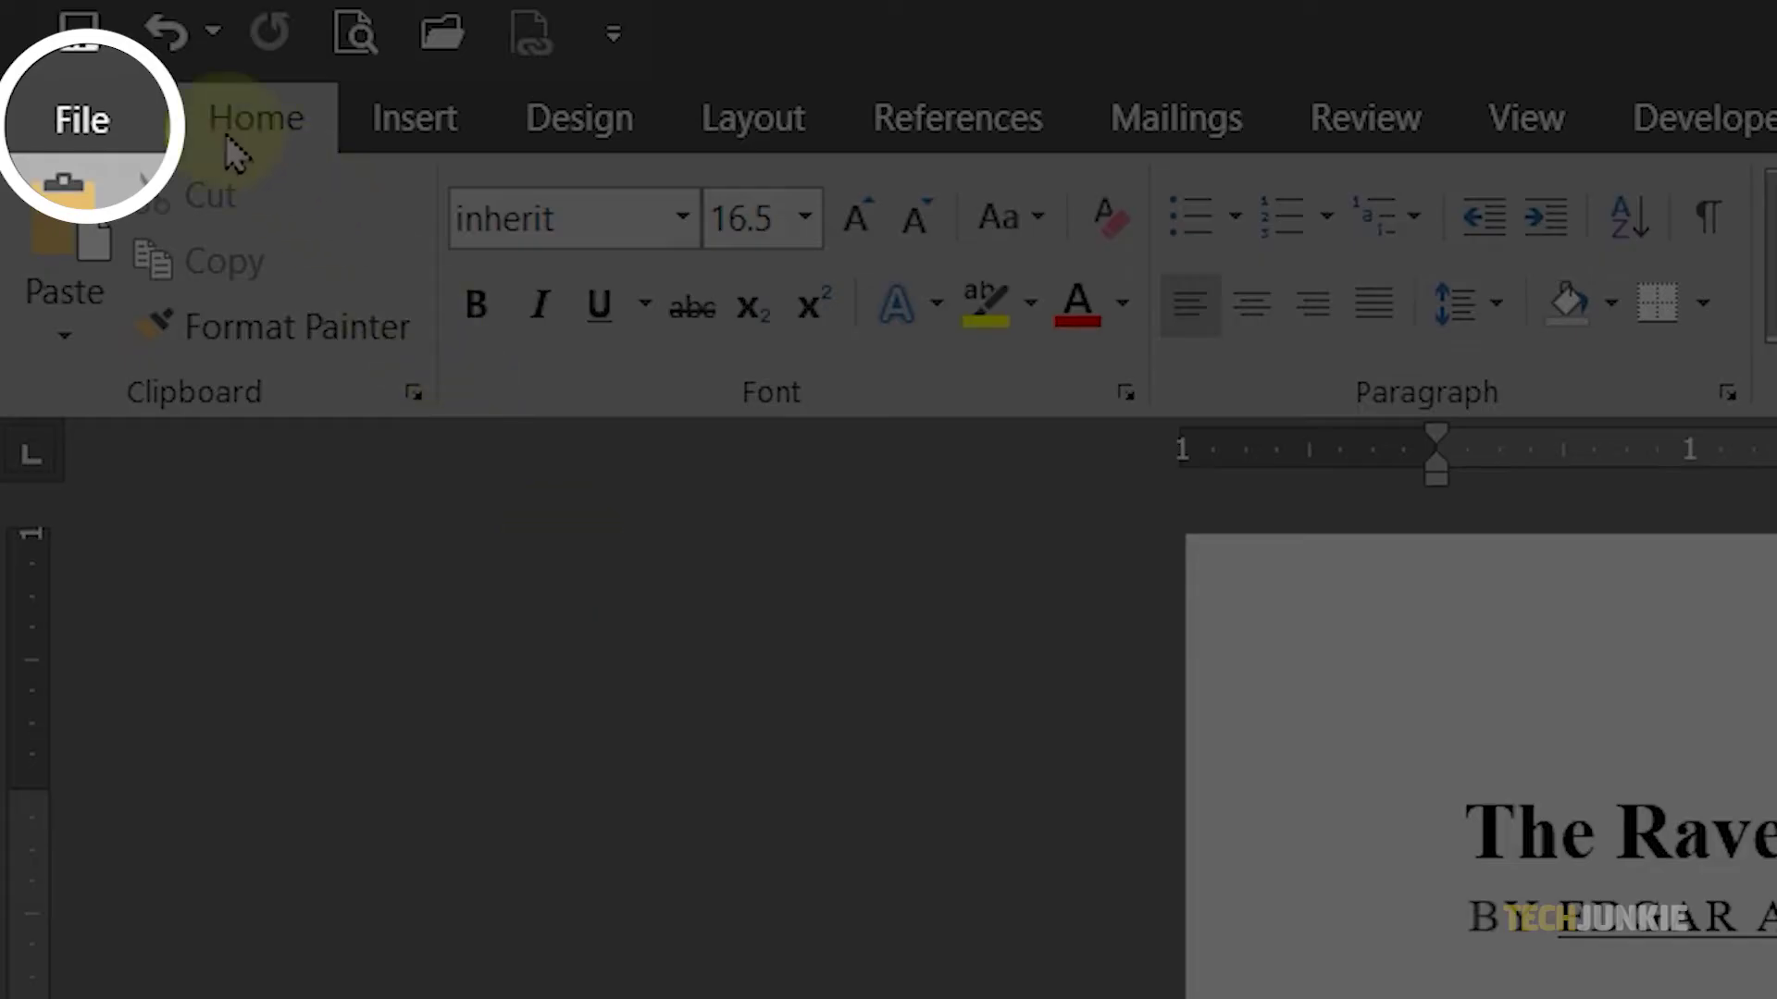
# Step: Open Word Options from the File backstage view
pyautogui.click(138, 114)
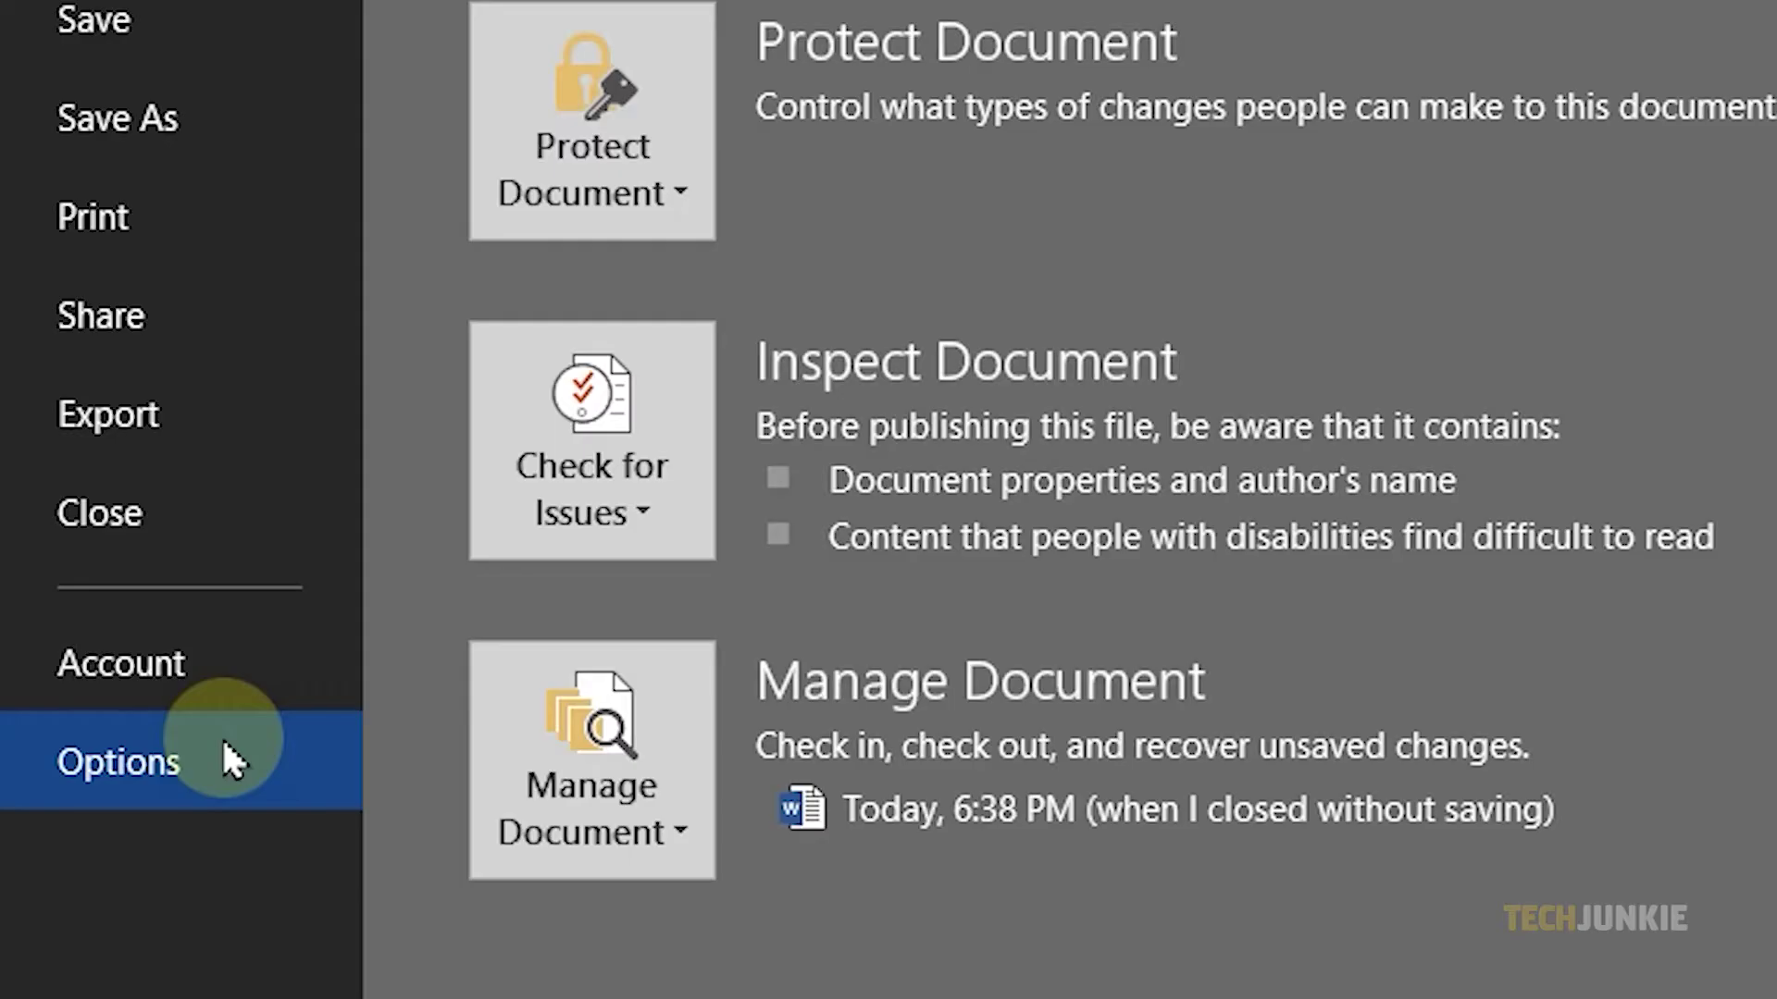
pyautogui.click(223, 735)
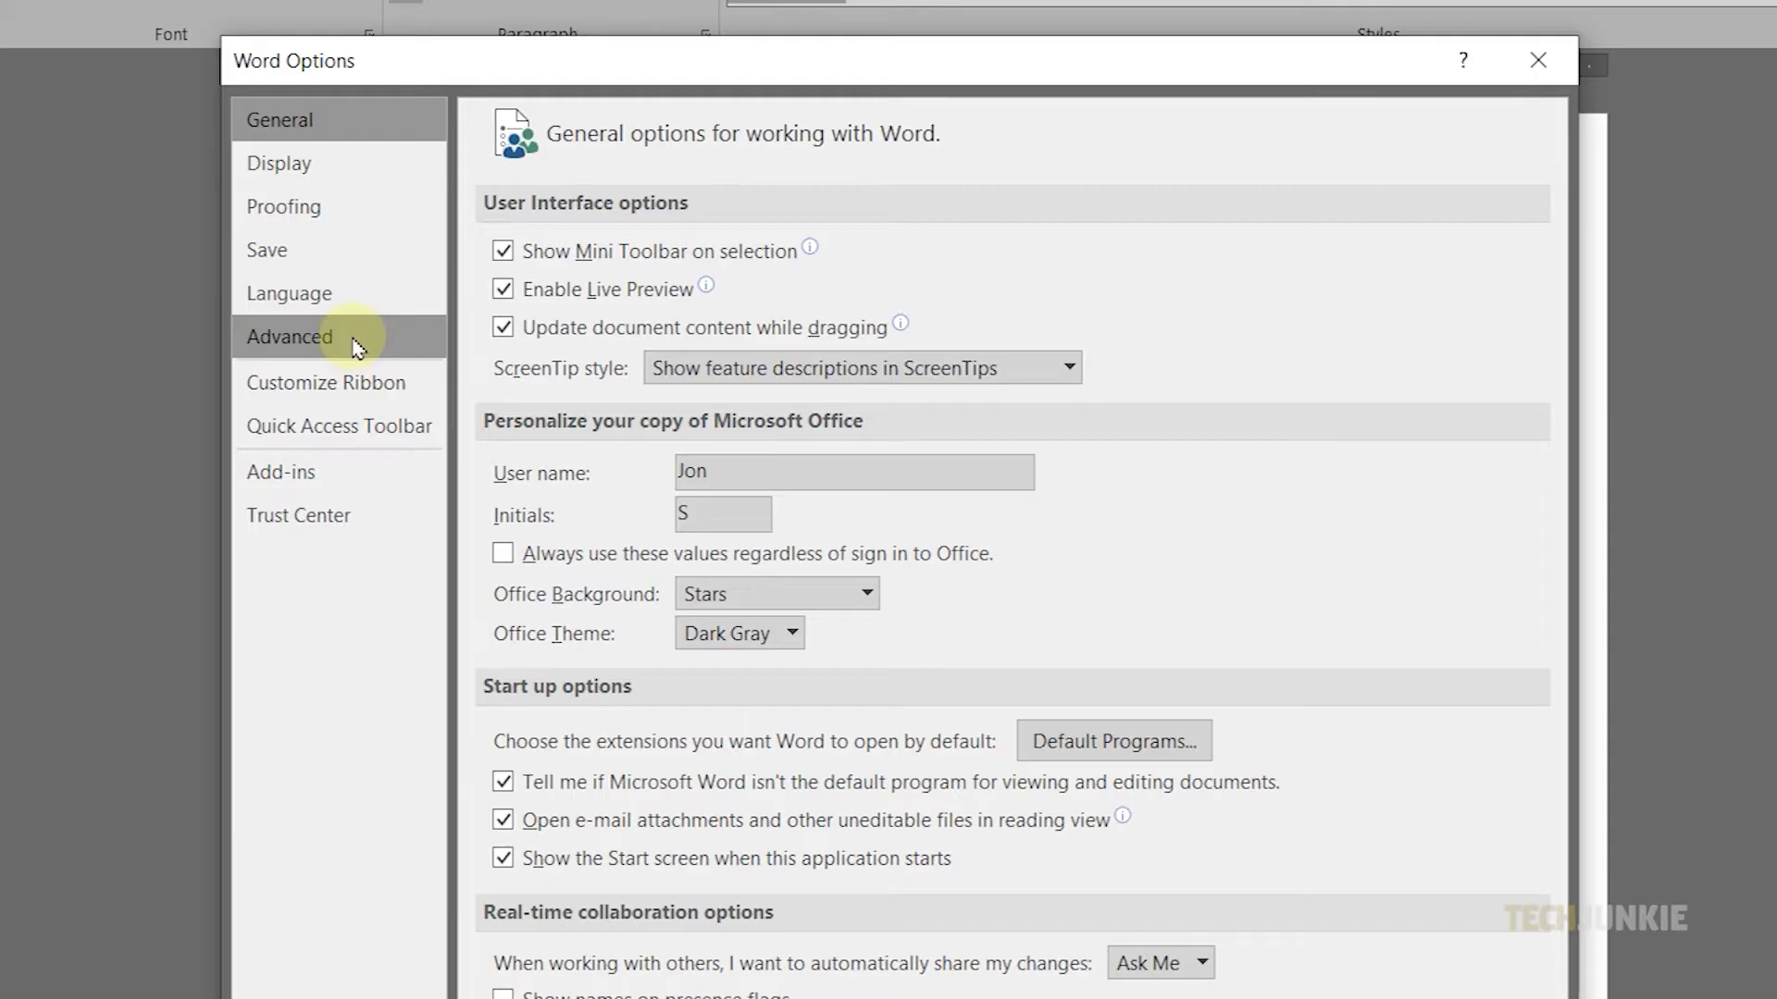
# Step: Switch Word's measurement units to Centimeters in the Advanced options
pyautogui.click(348, 340)
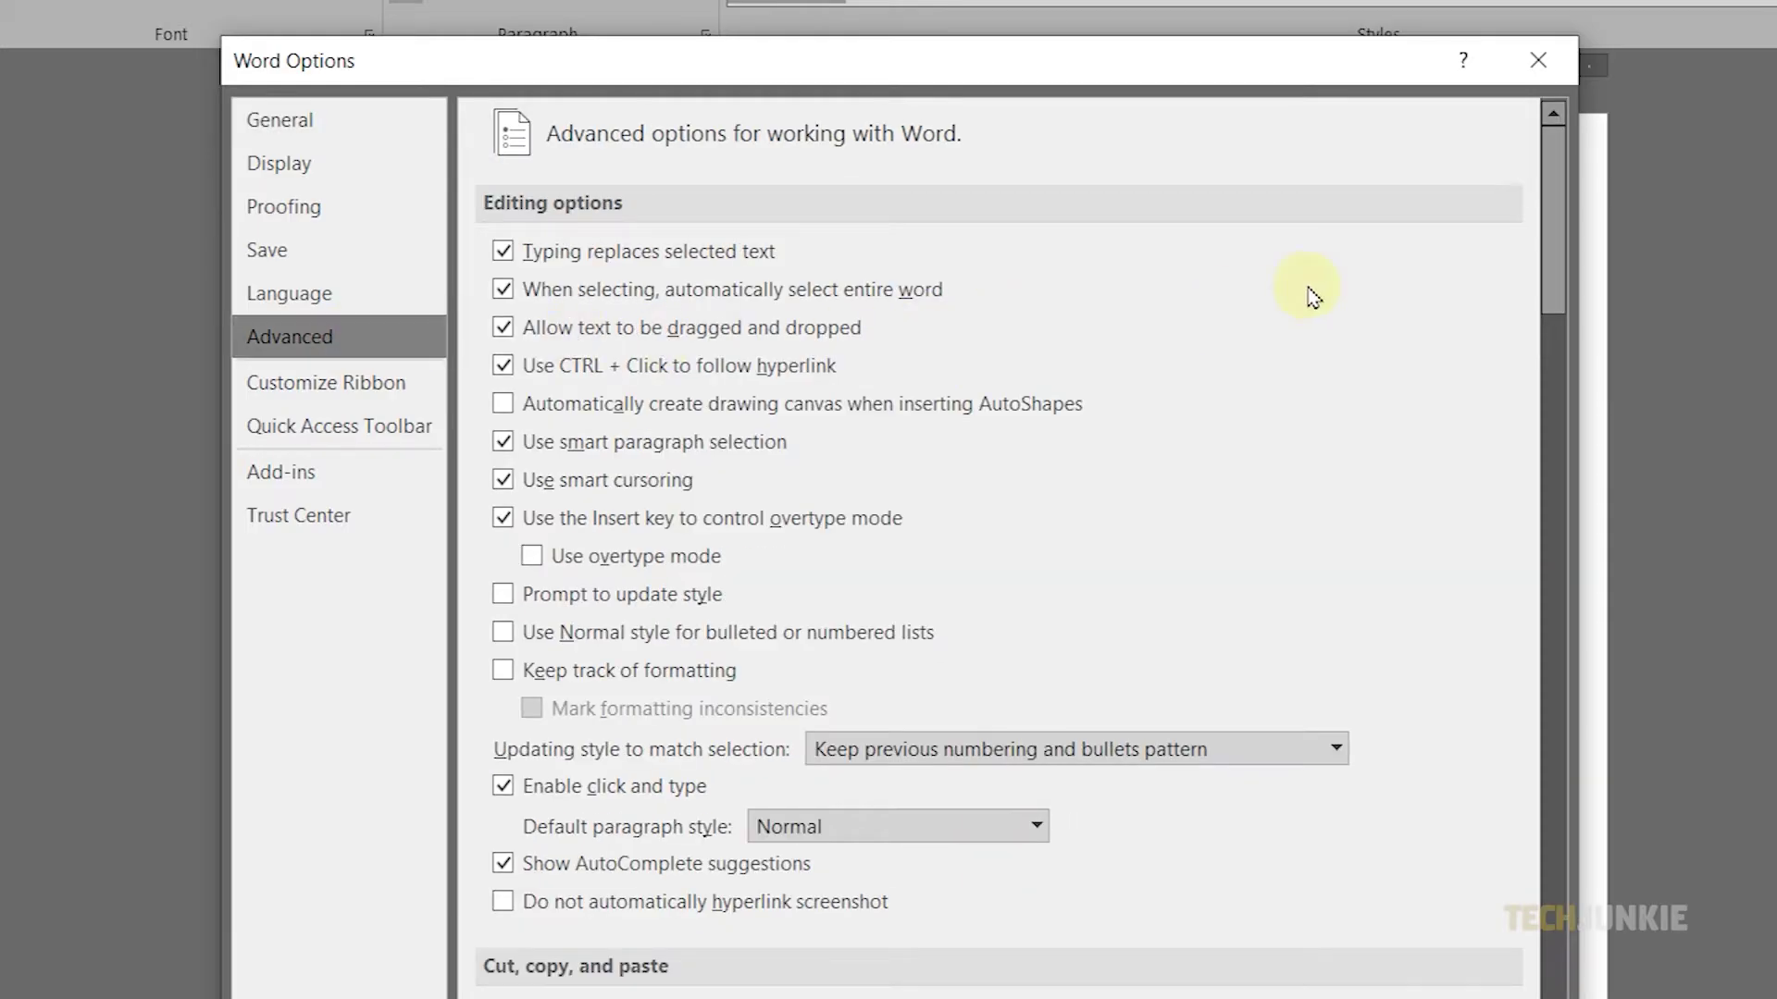
pyautogui.moveTo(1555, 239); pyautogui.dragTo(1557, 566)
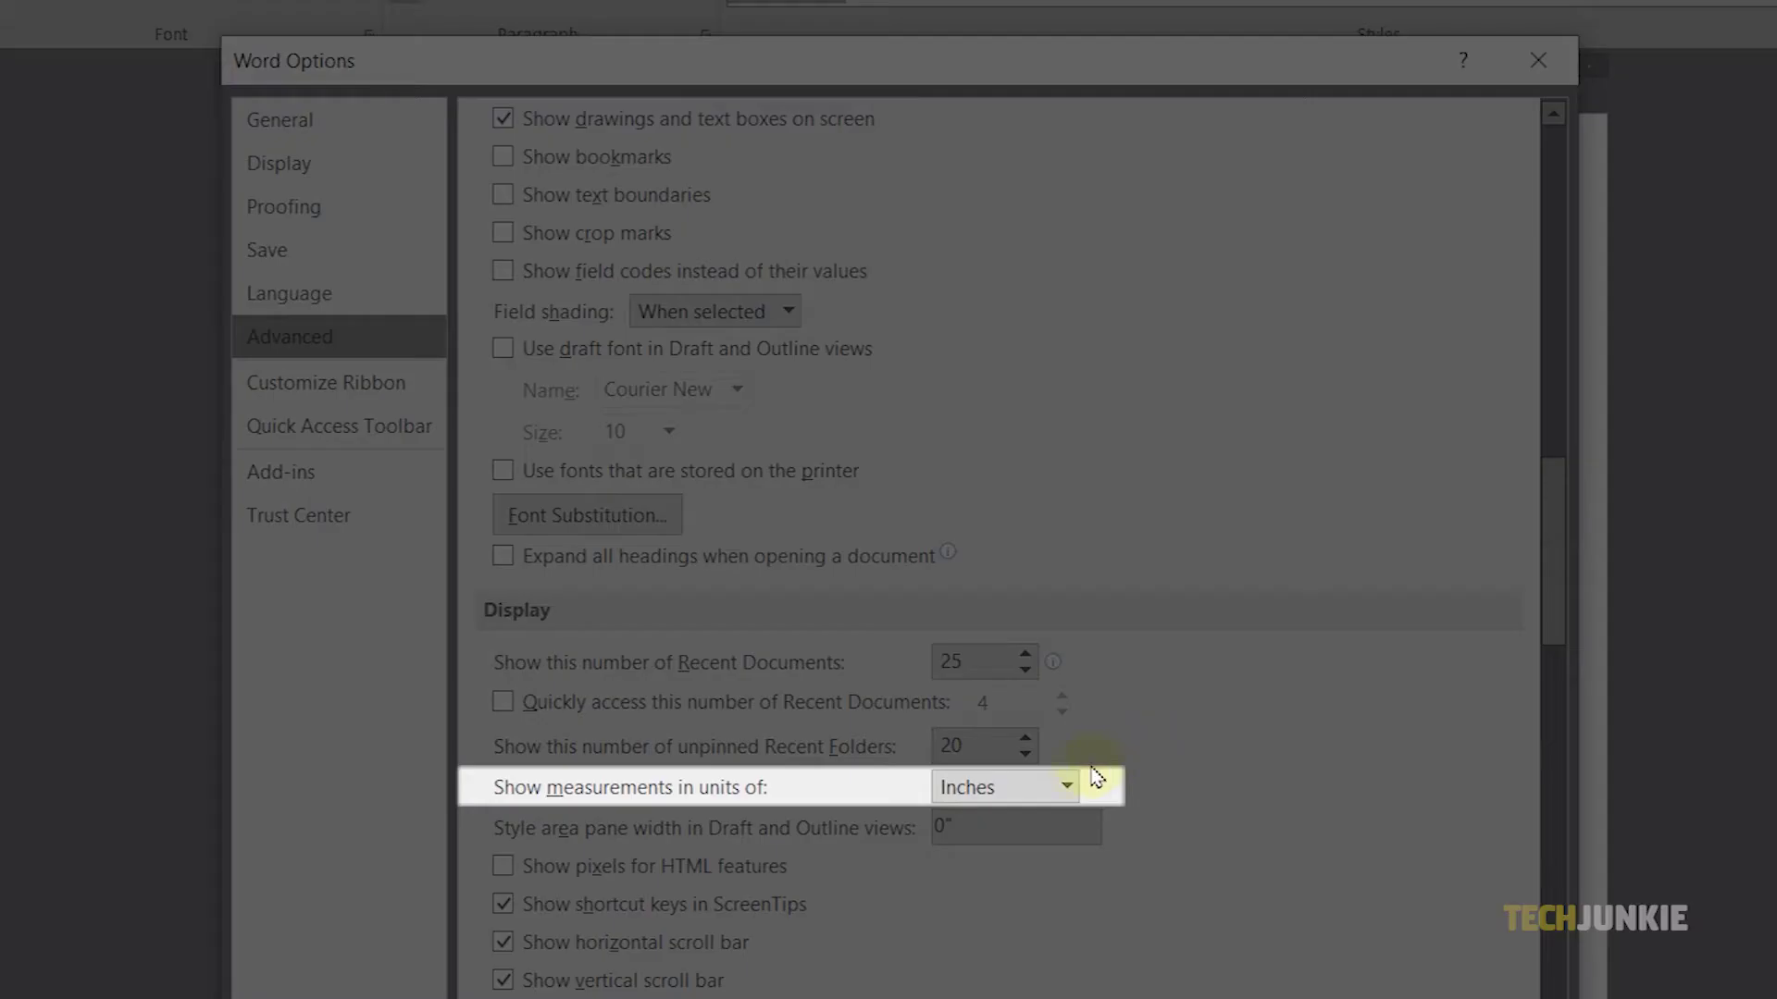
pyautogui.click(1071, 788)
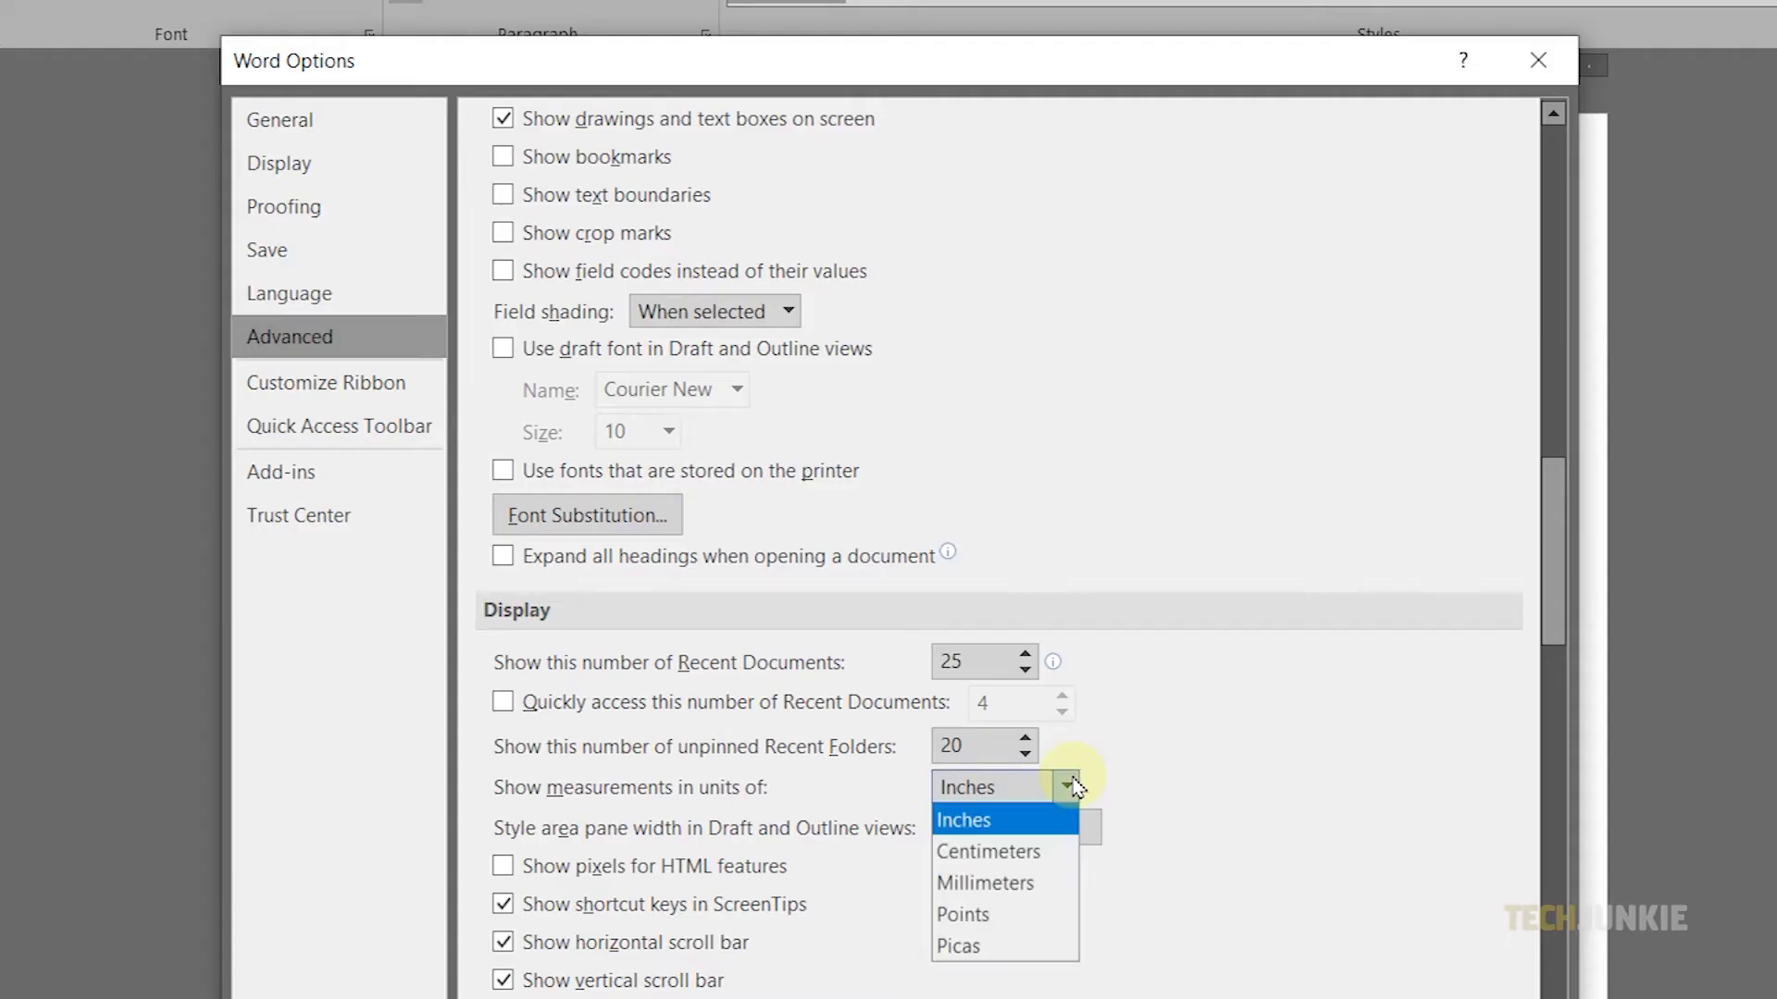
pyautogui.click(1059, 855)
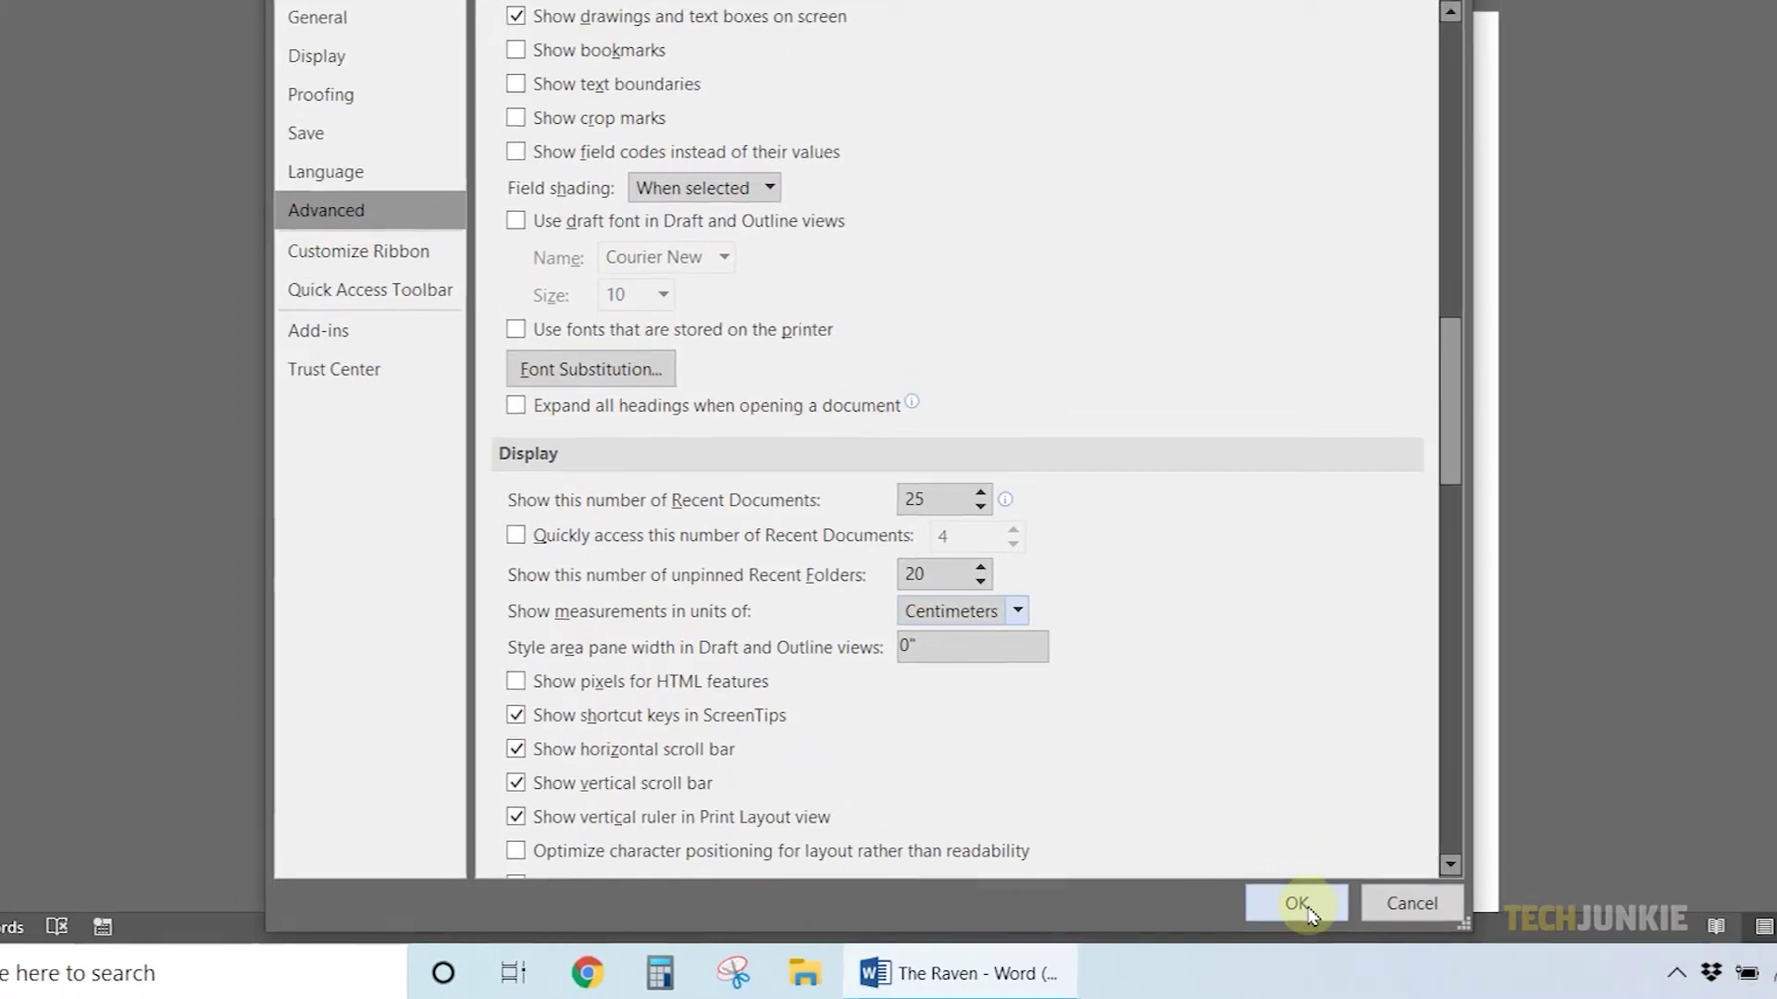
pyautogui.click(1381, 893)
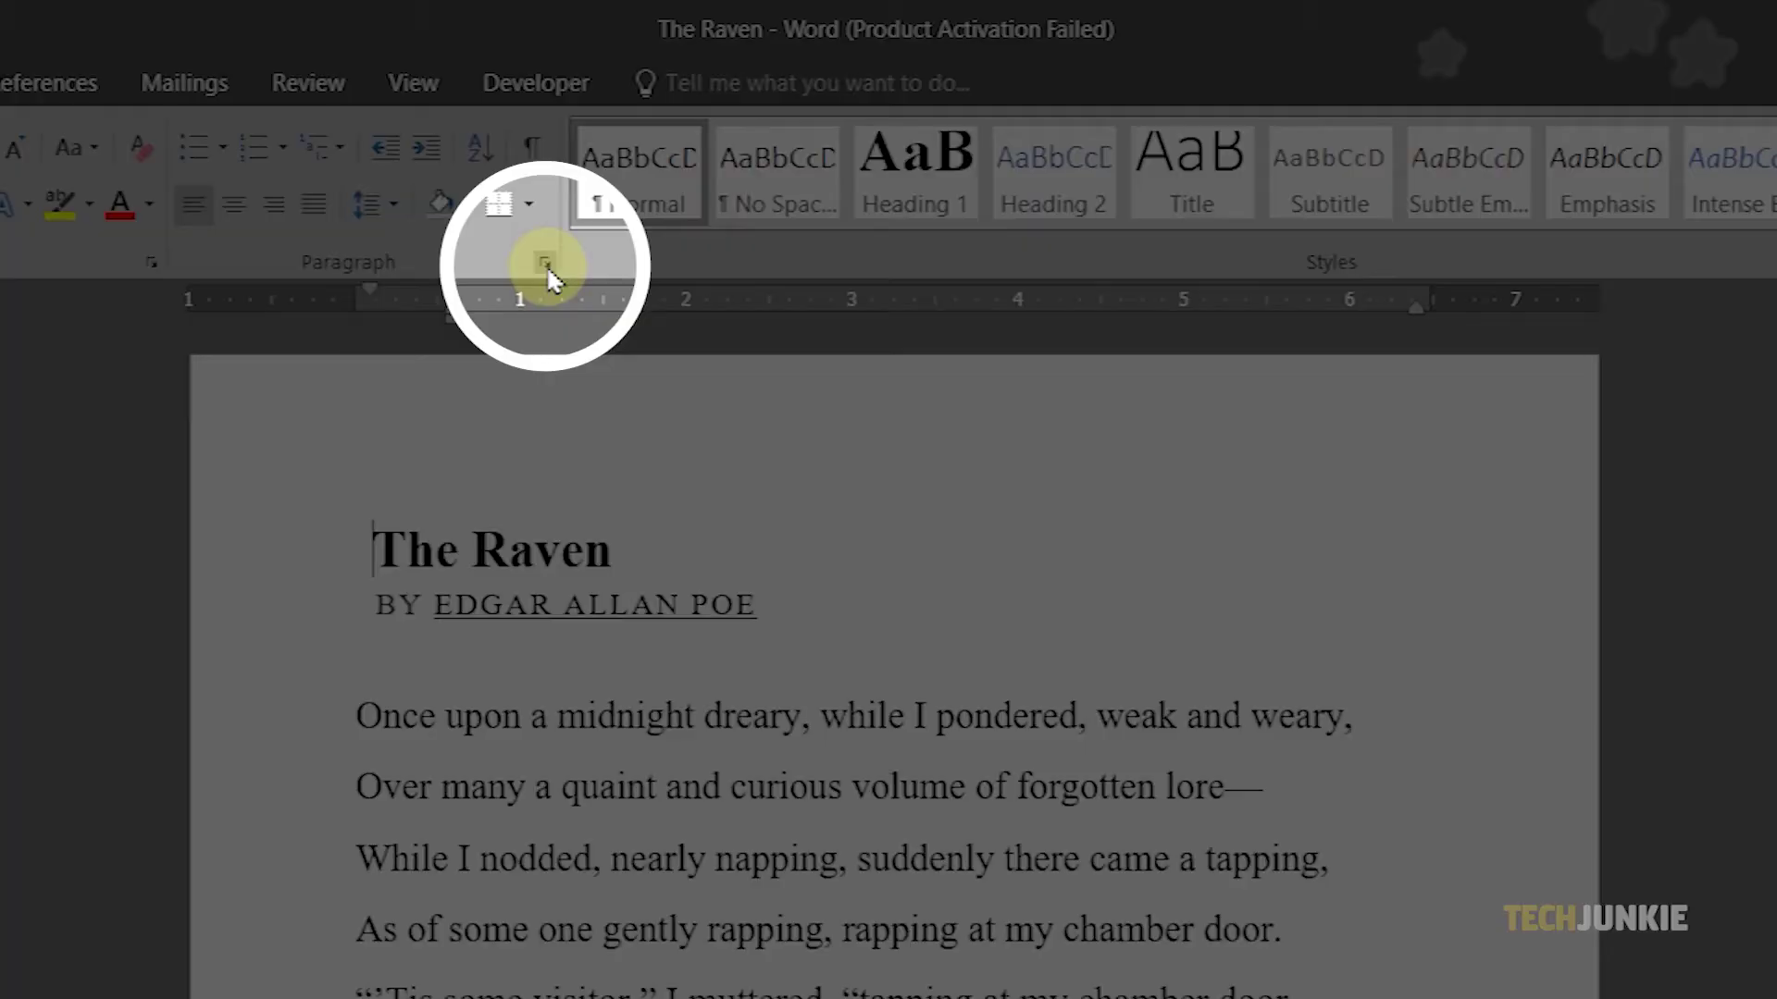
# Step: Open the Paragraph dialog for The Raven title paragraph
pyautogui.click(546, 265)
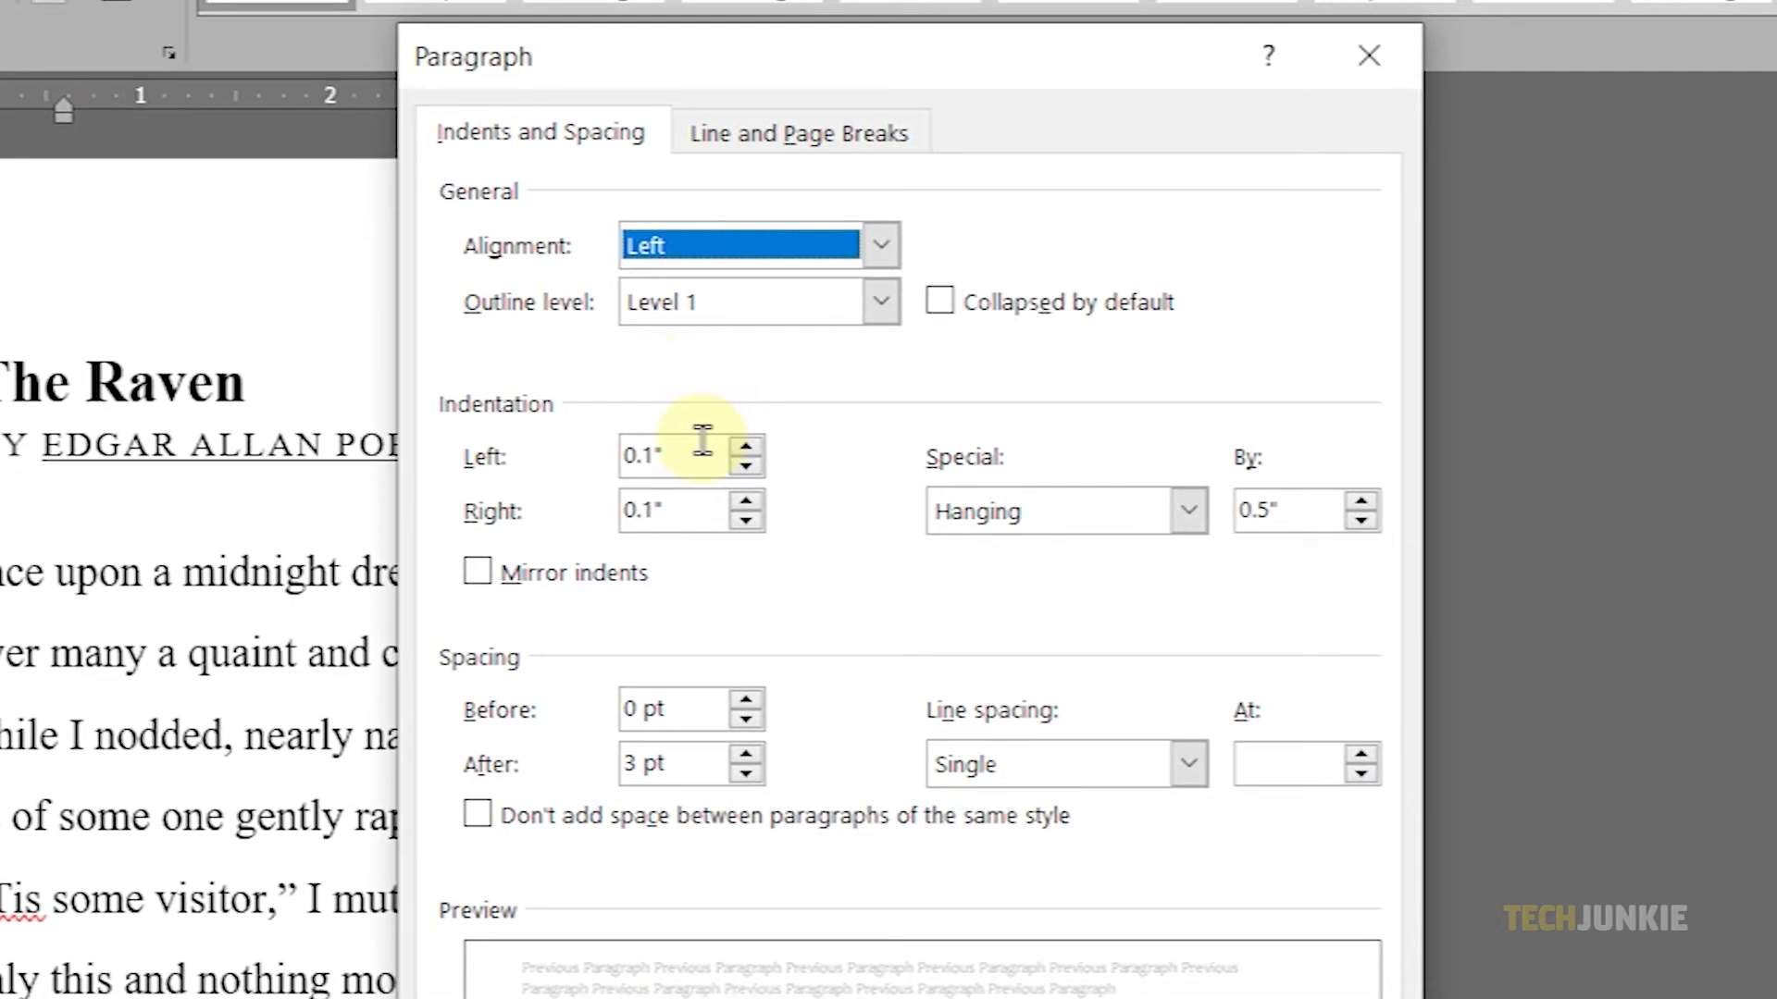
# Step: Set the title's left and right indents to 0.1 cm with a 0.5 cm hanging indent
pyautogui.click(700, 455)
pyautogui.write('cm')
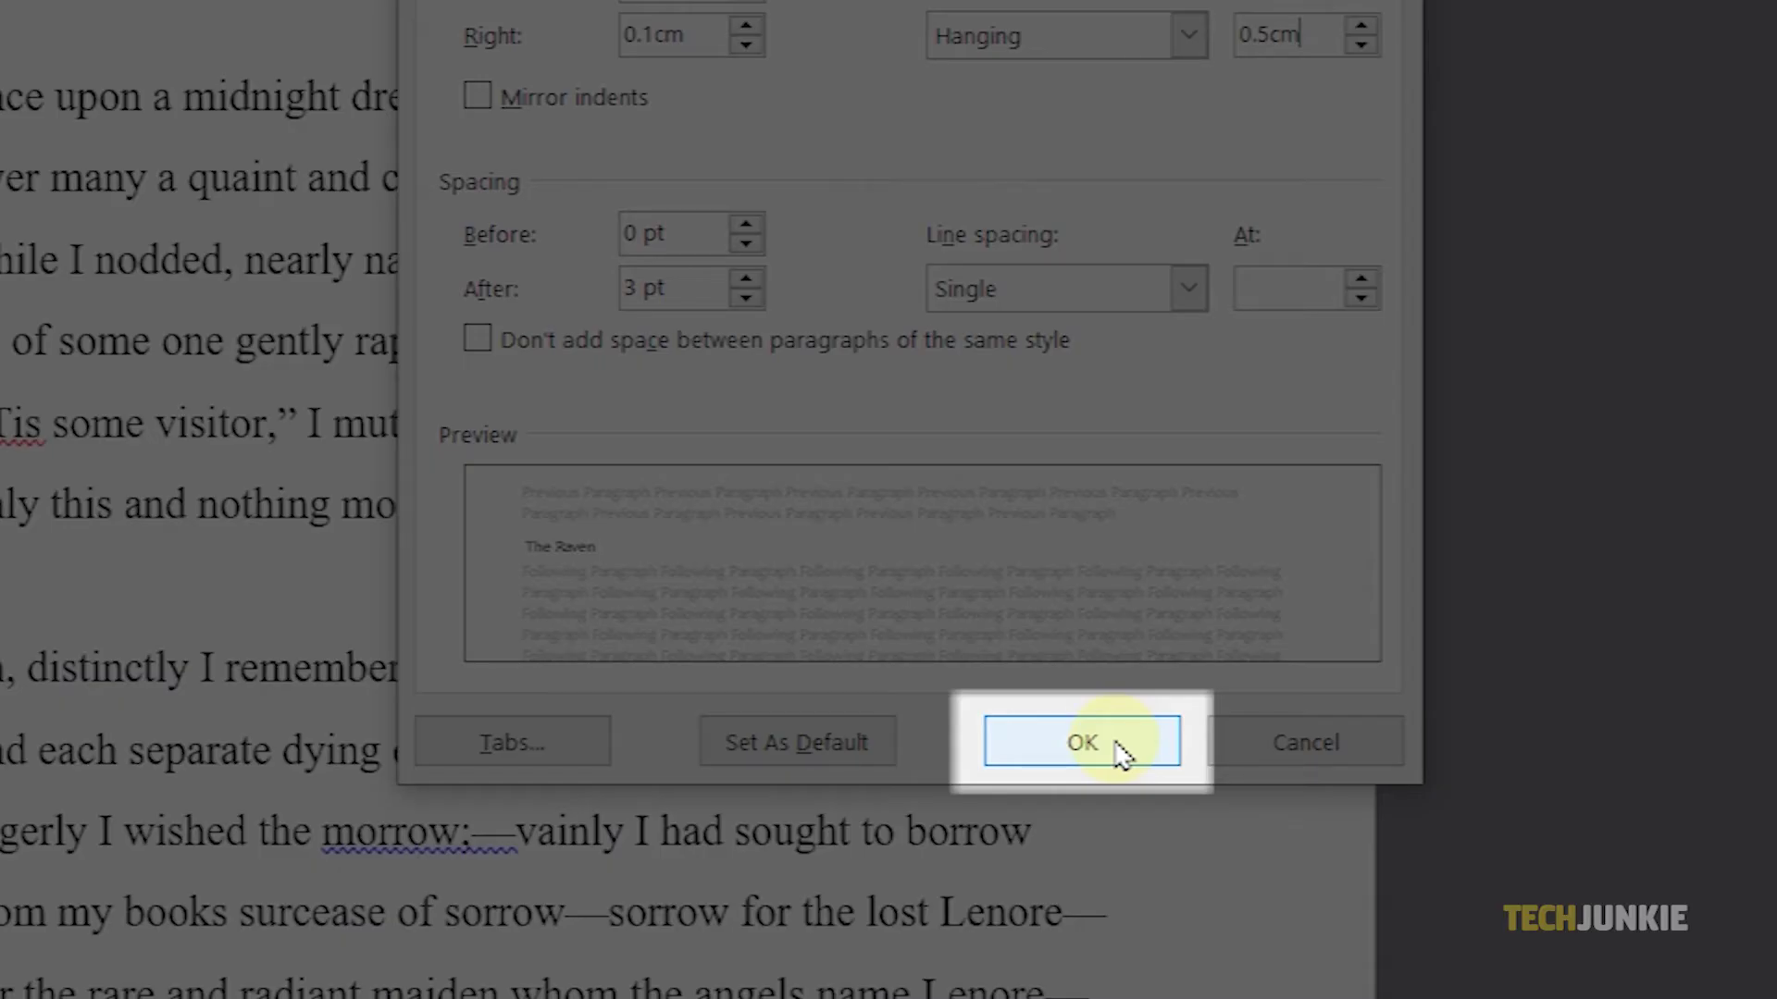
pyautogui.click(1081, 742)
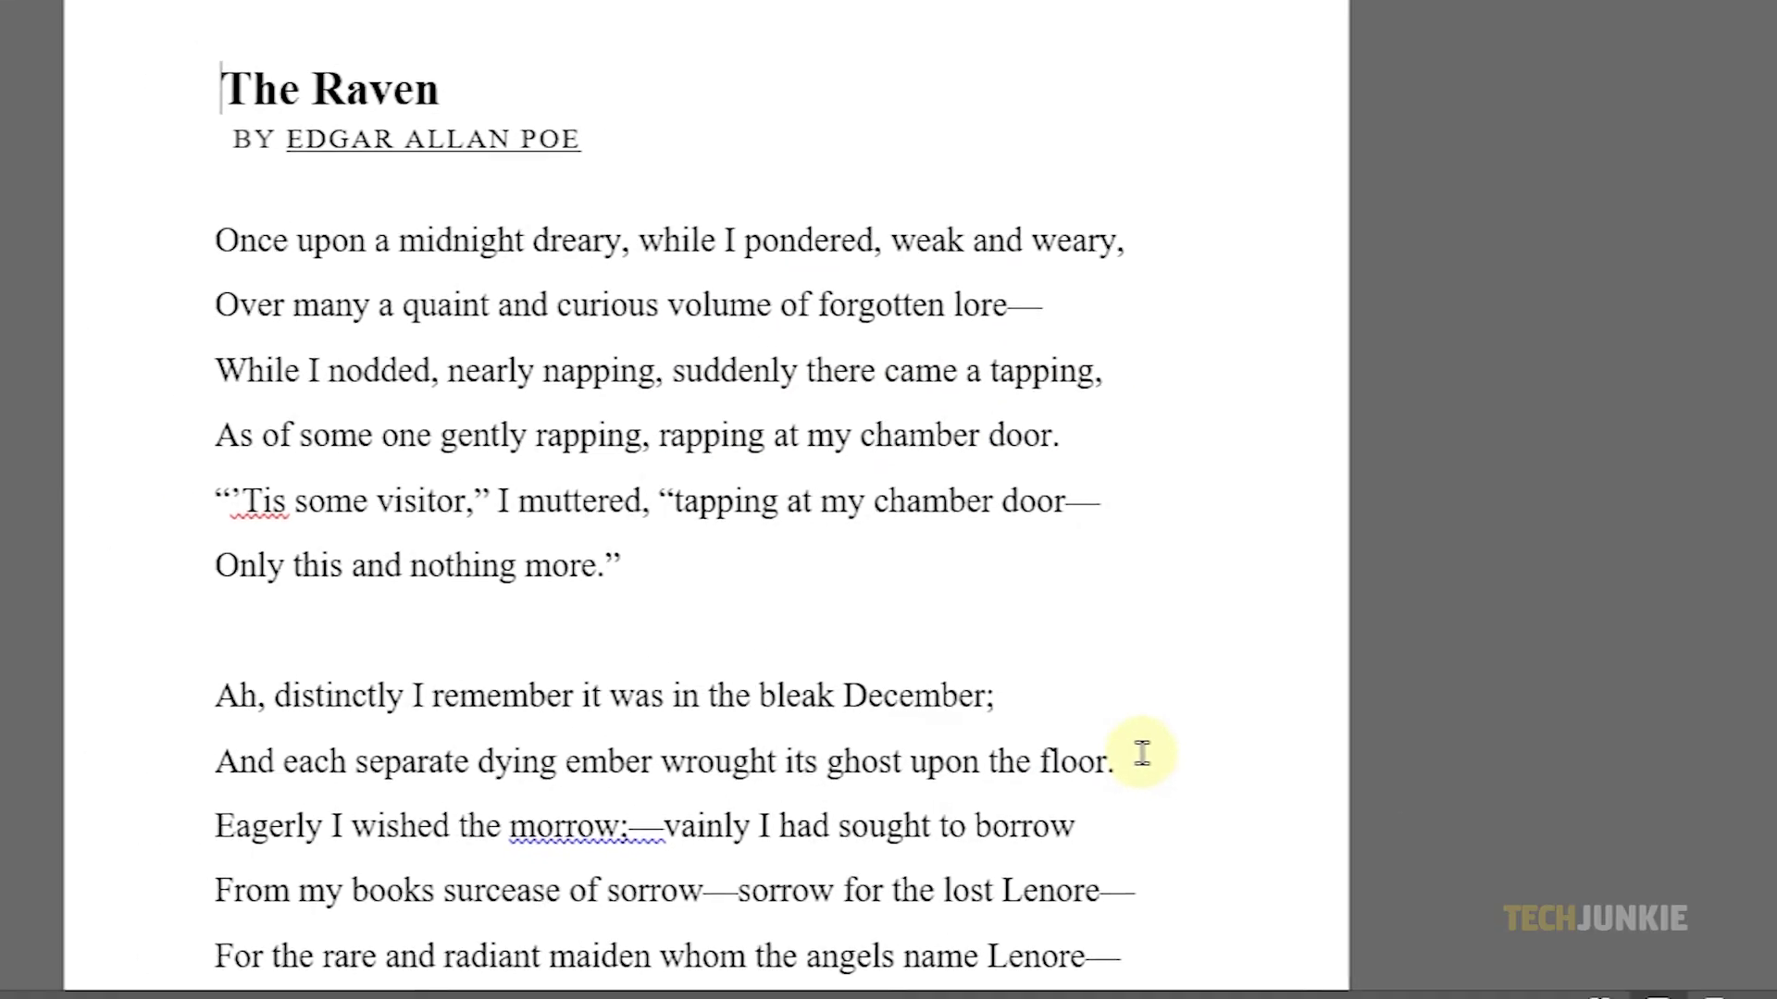